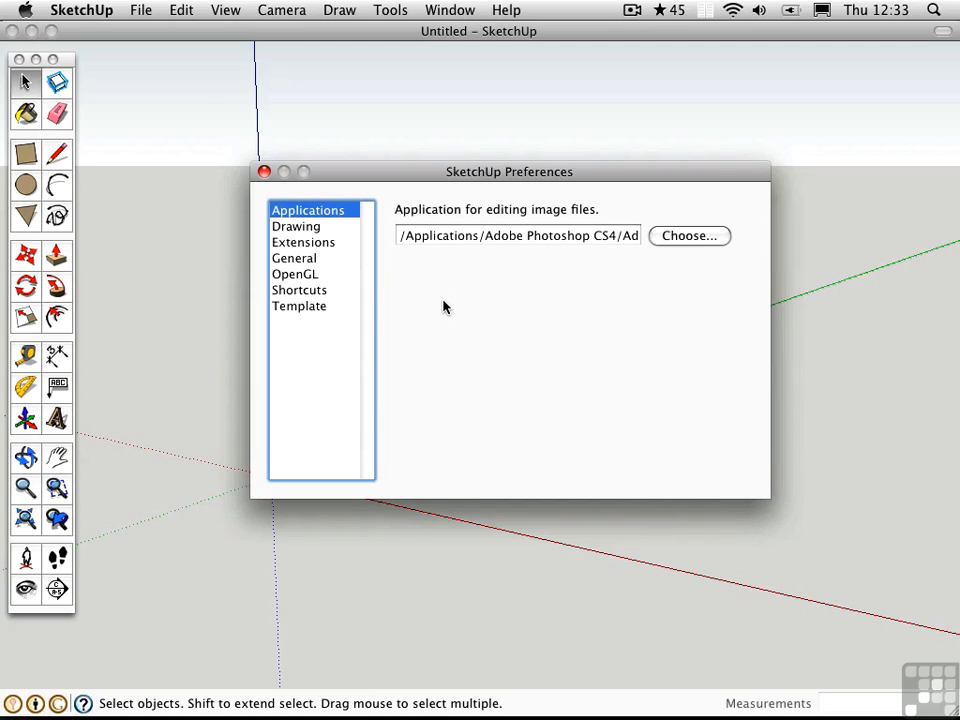
- Review the preferences for drawing, extensions, general options, OpenGL, shortcuts and drawing templates
click(300, 227)
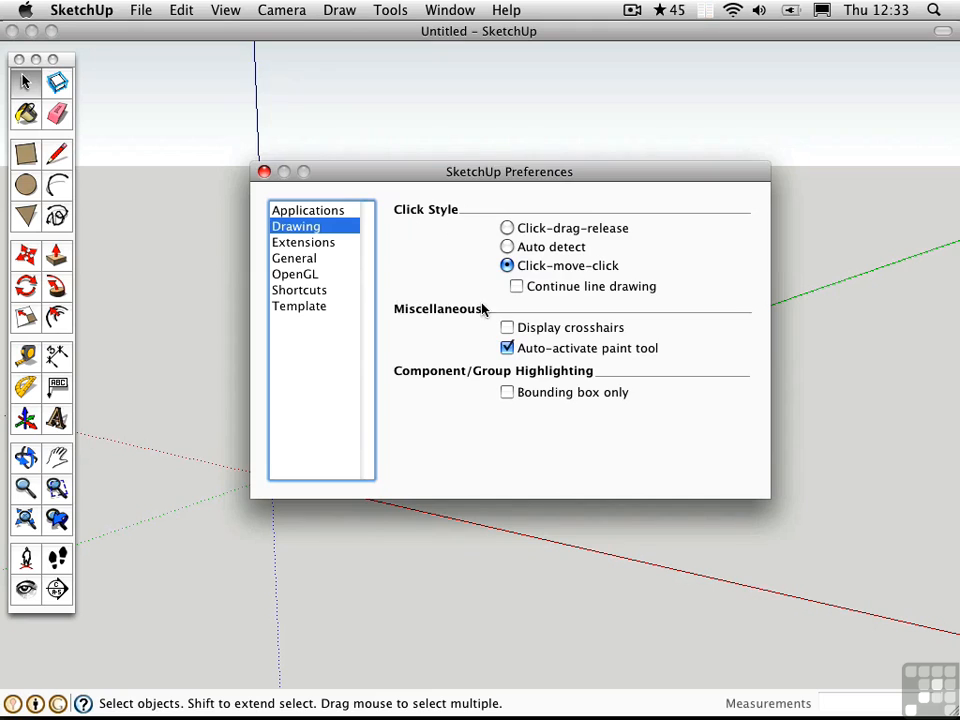
click(328, 245)
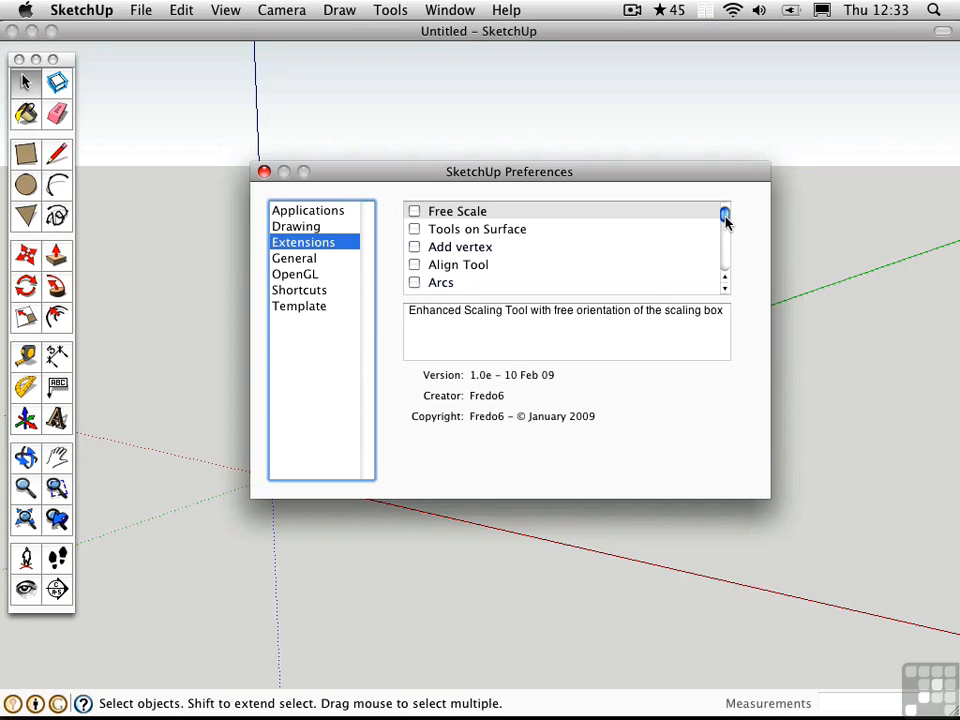
drag(724, 216, 725, 240)
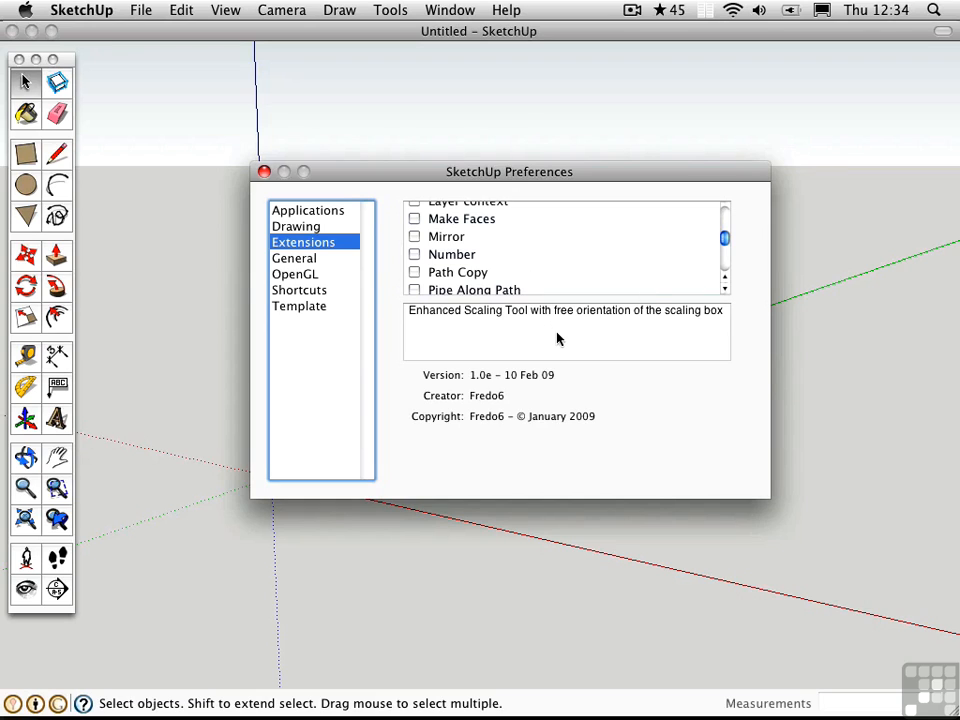
click(315, 258)
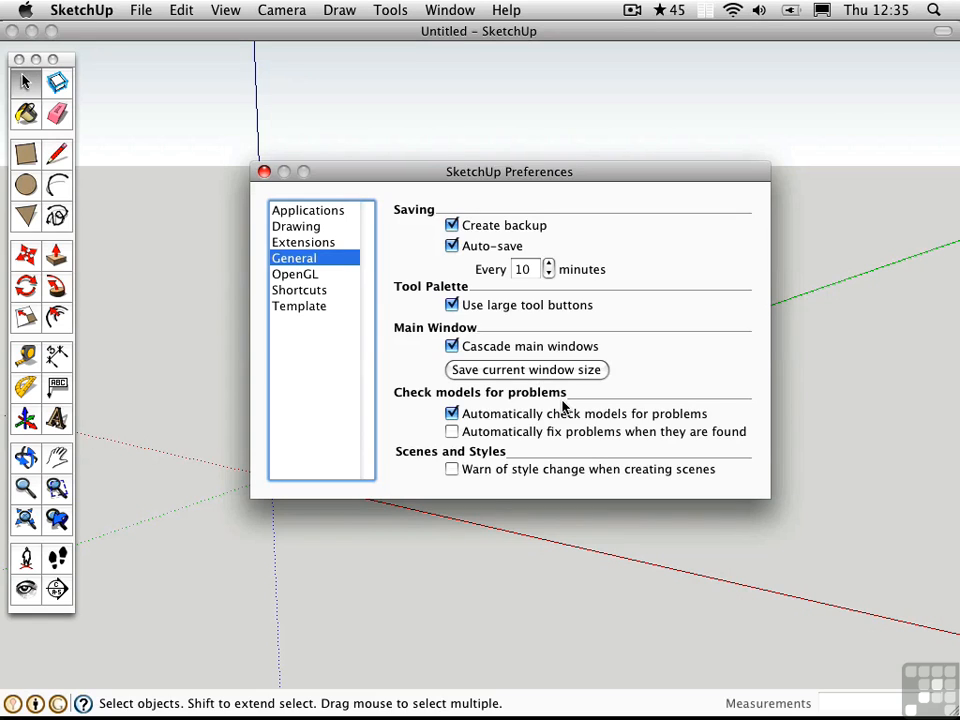
click(312, 274)
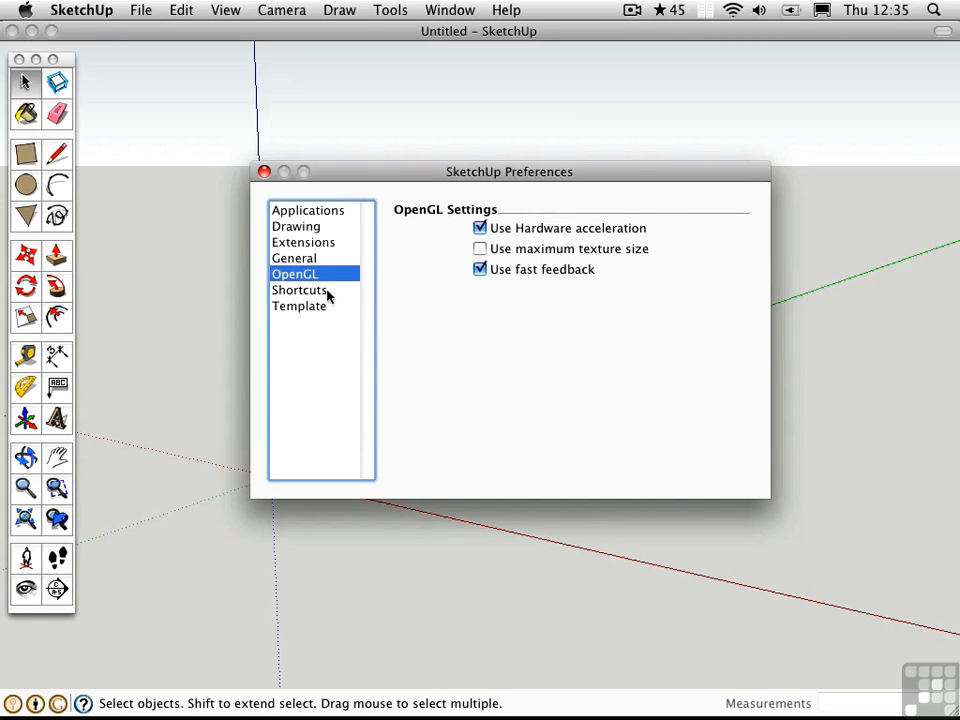
click(329, 291)
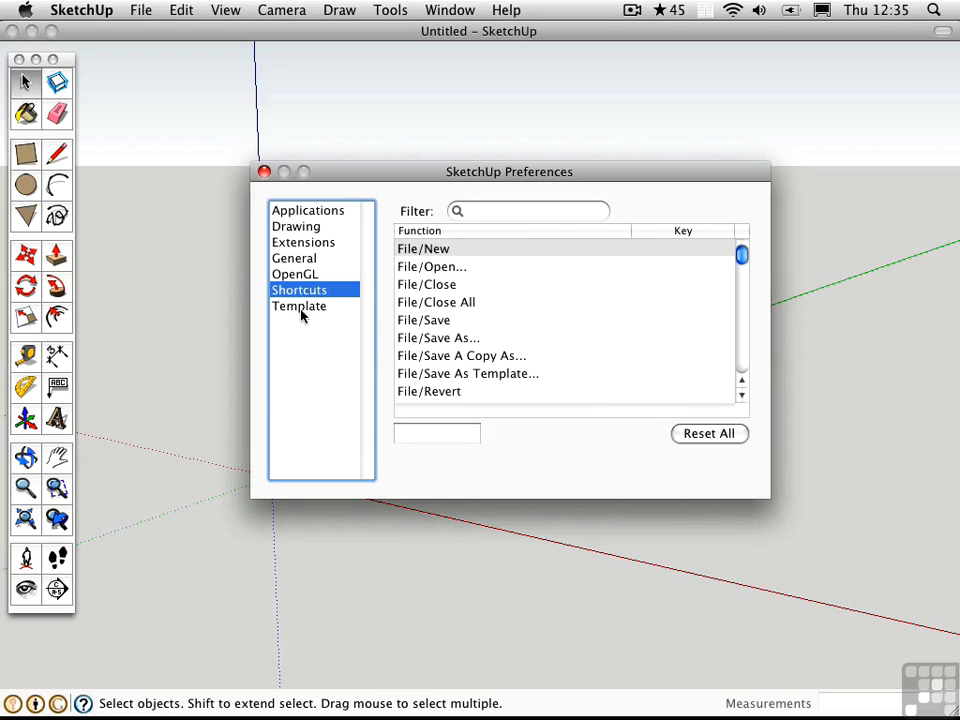
click(301, 310)
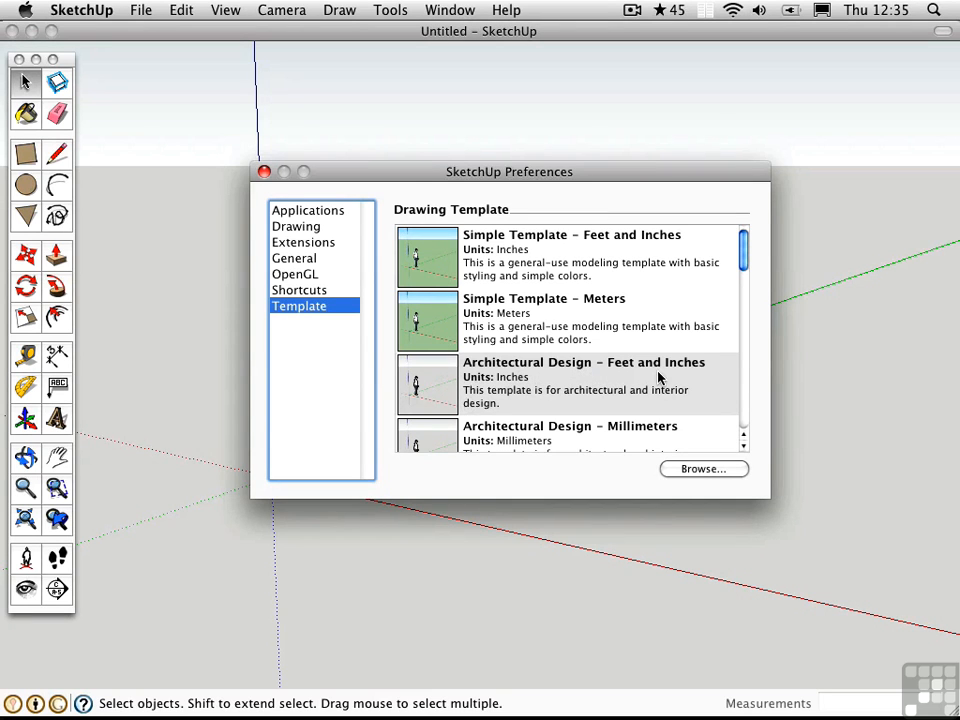
mouse_move(420, 176)
mouse_down()
mouse_move(721, 357)
mouse_move(550, 251)
mouse_move(419, 196)
mouse_up()
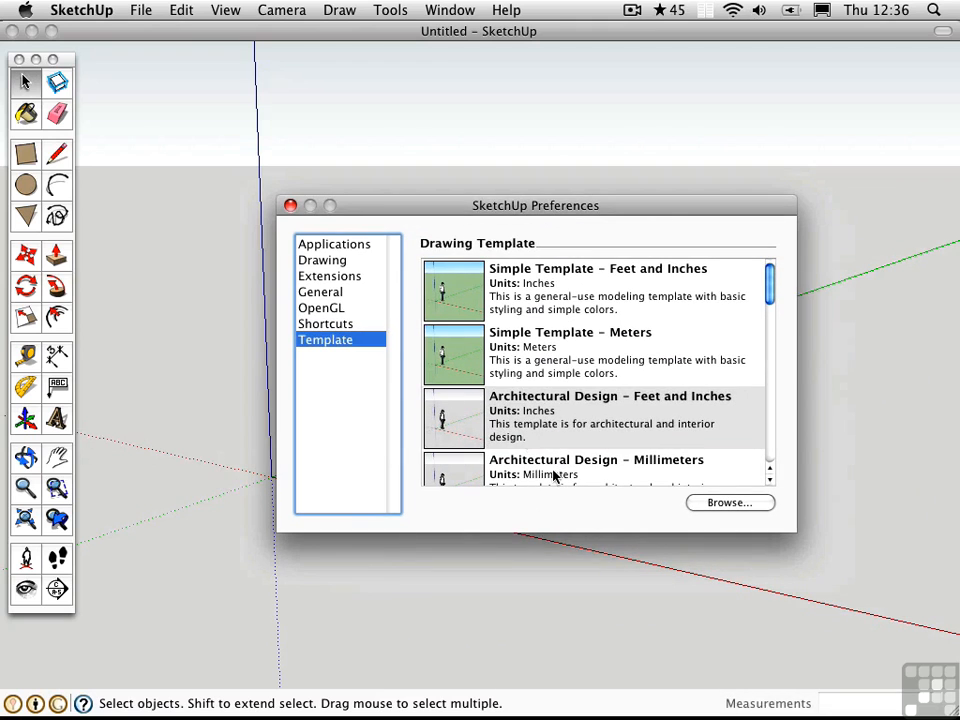
click(290, 206)
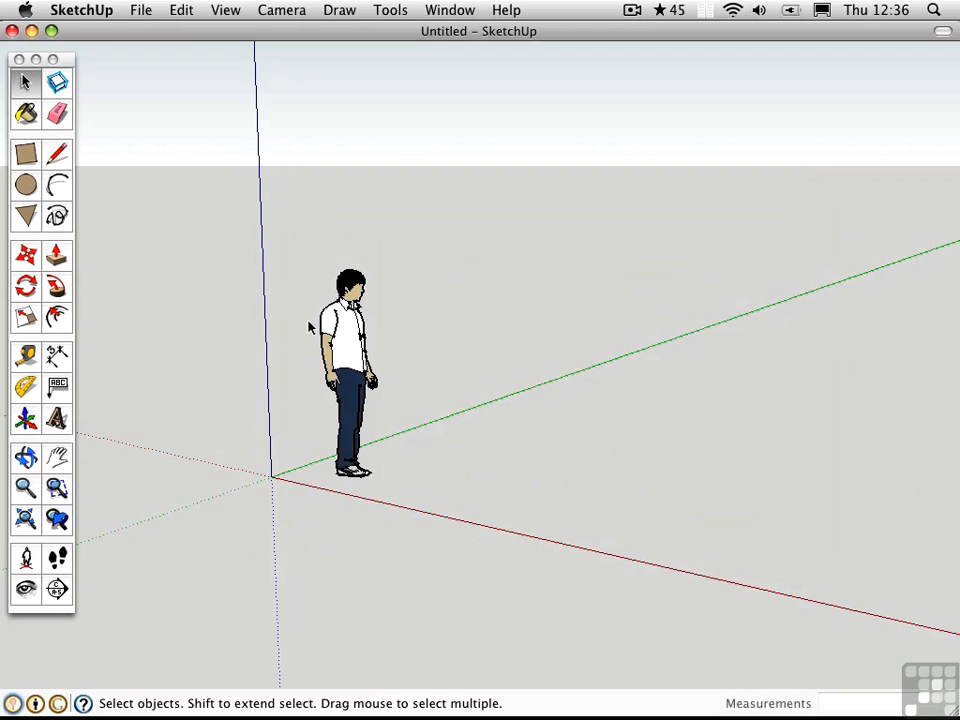
- Delete the standing human figure beside the origin from the model
click(344, 359)
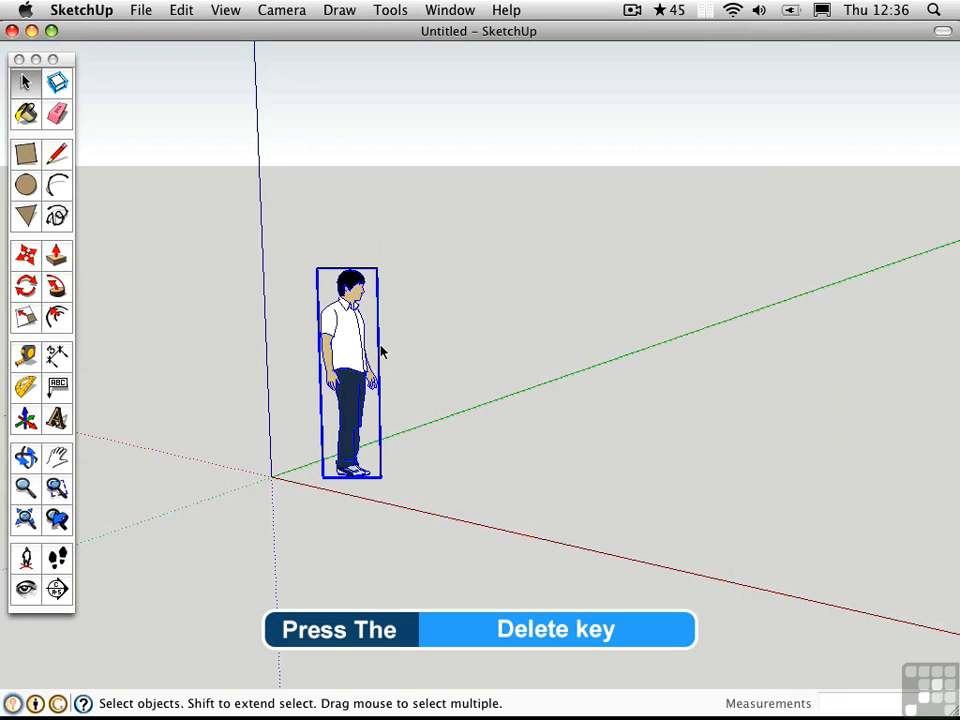
key(Delete)
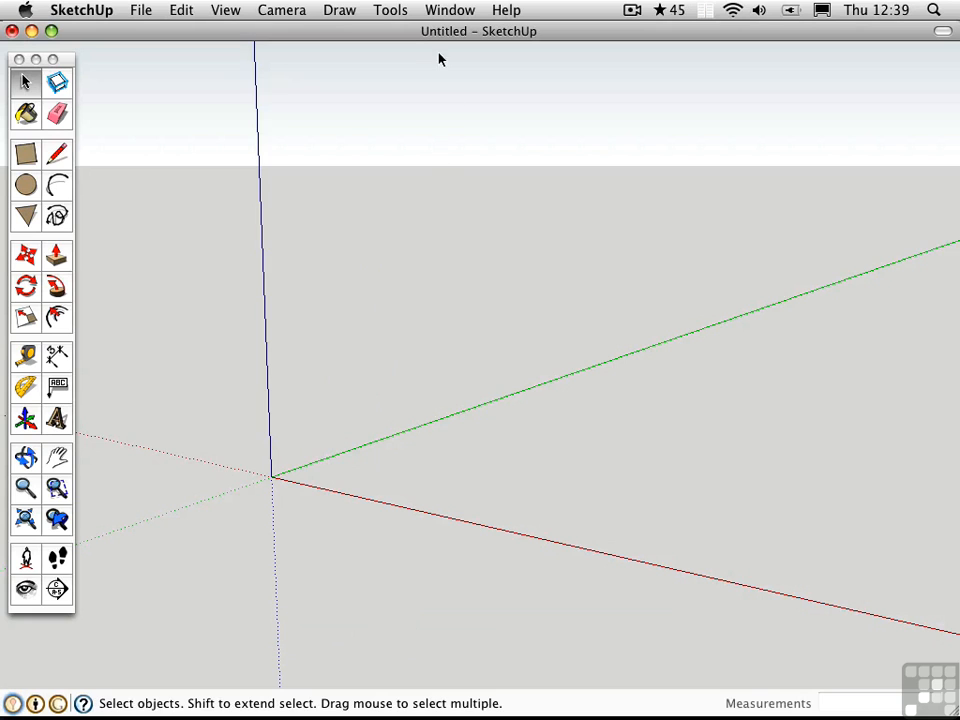
- Turn off the sky in the background settings of the Architectural Design Style and update the style with the change
click(447, 12)
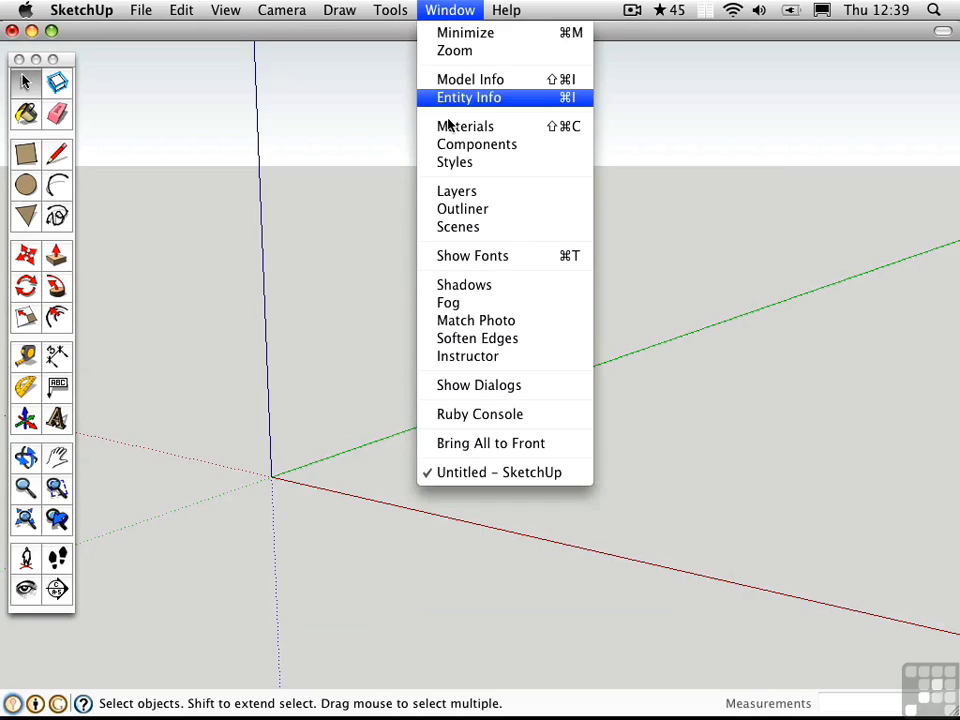
click(463, 161)
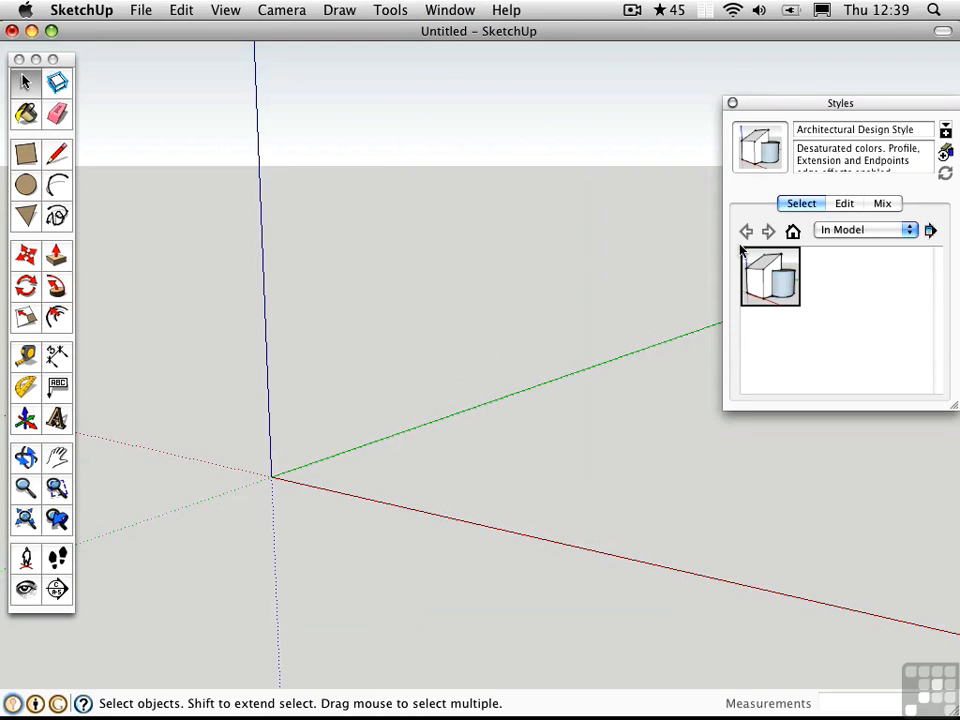
click(845, 204)
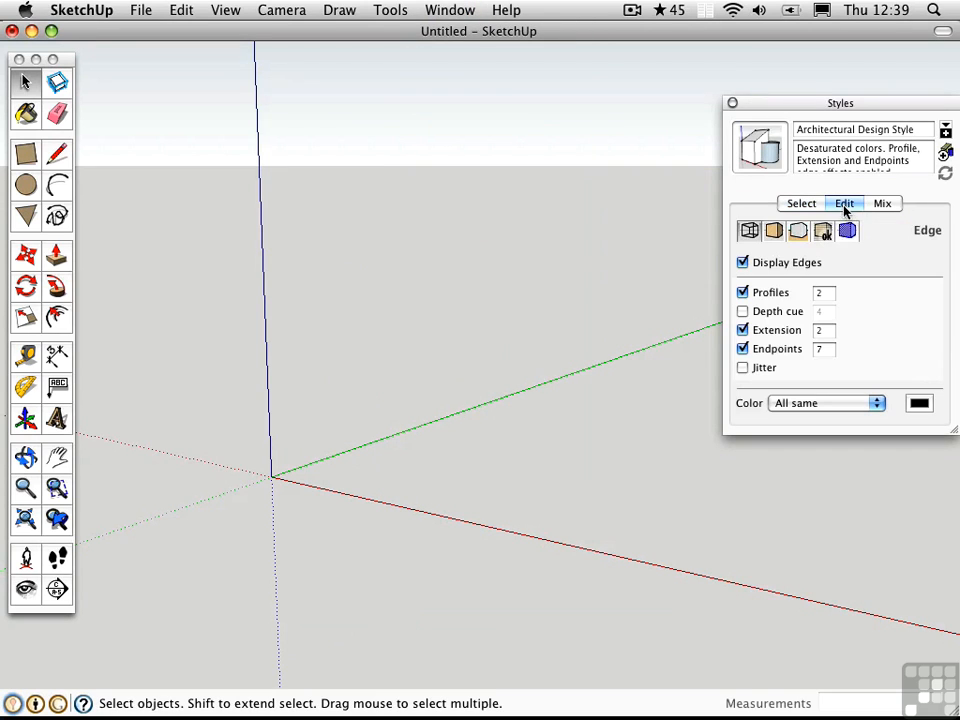
click(798, 232)
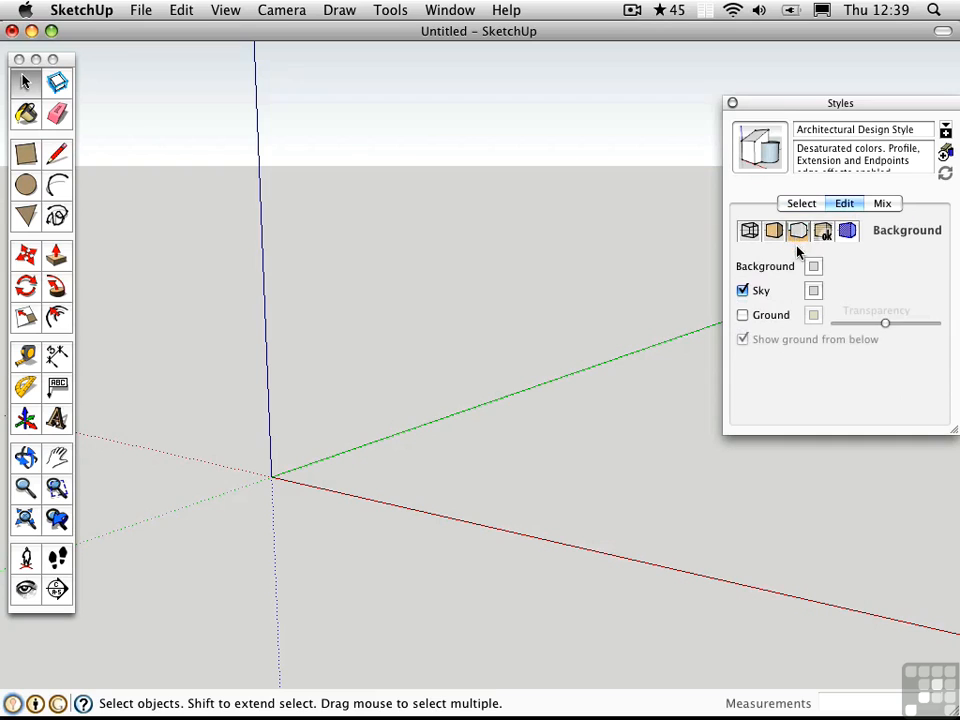
click(743, 291)
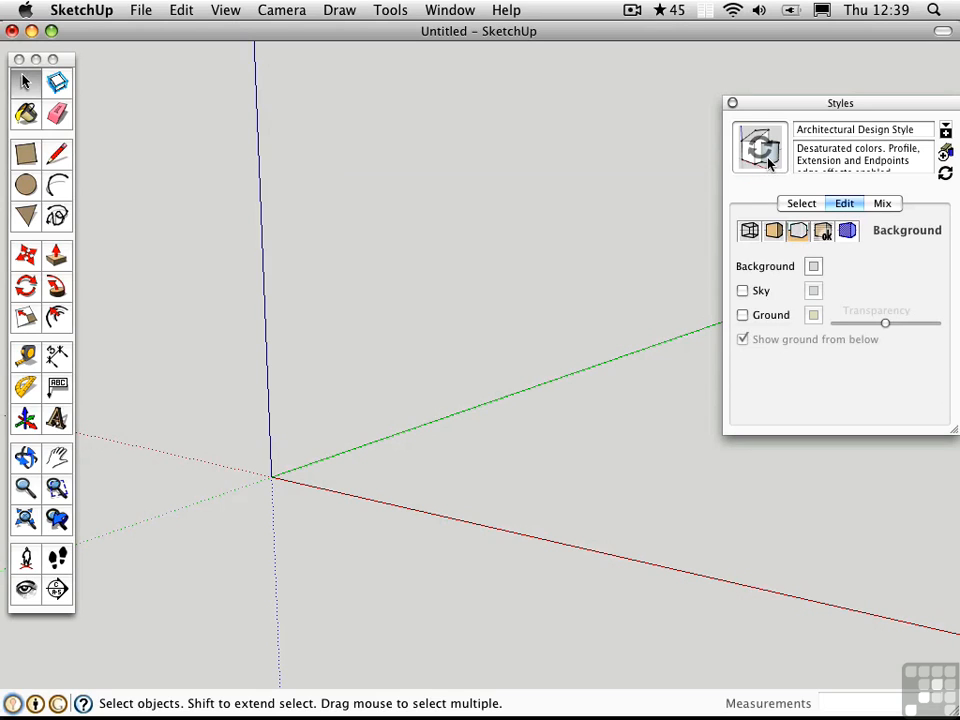
click(945, 175)
click(732, 104)
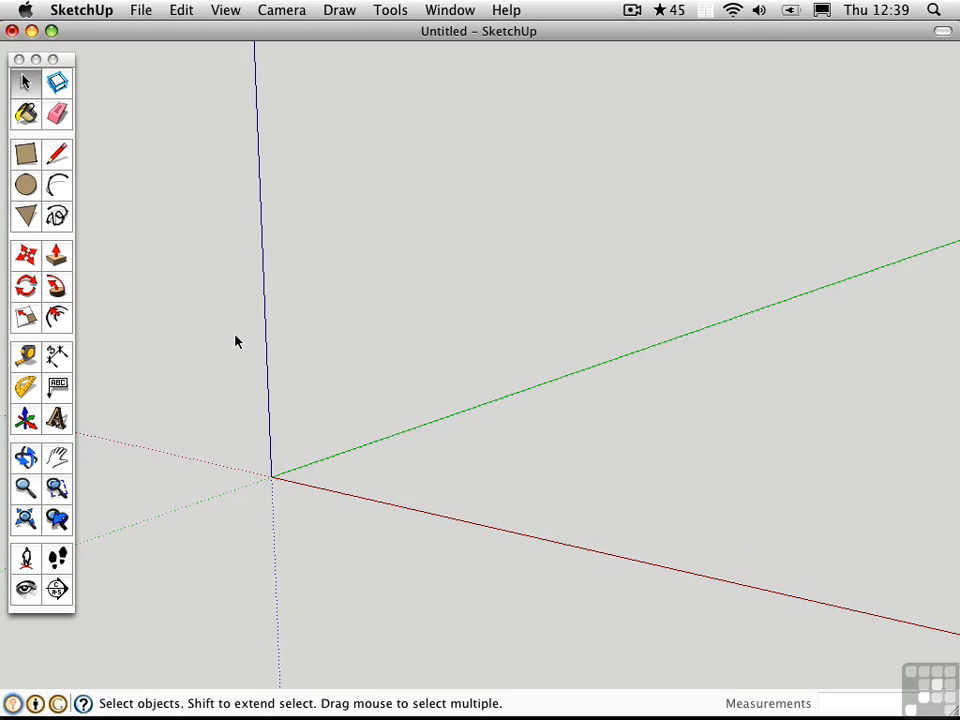
- Purge the unused components and materials from the entire model using its statistics
click(25, 518)
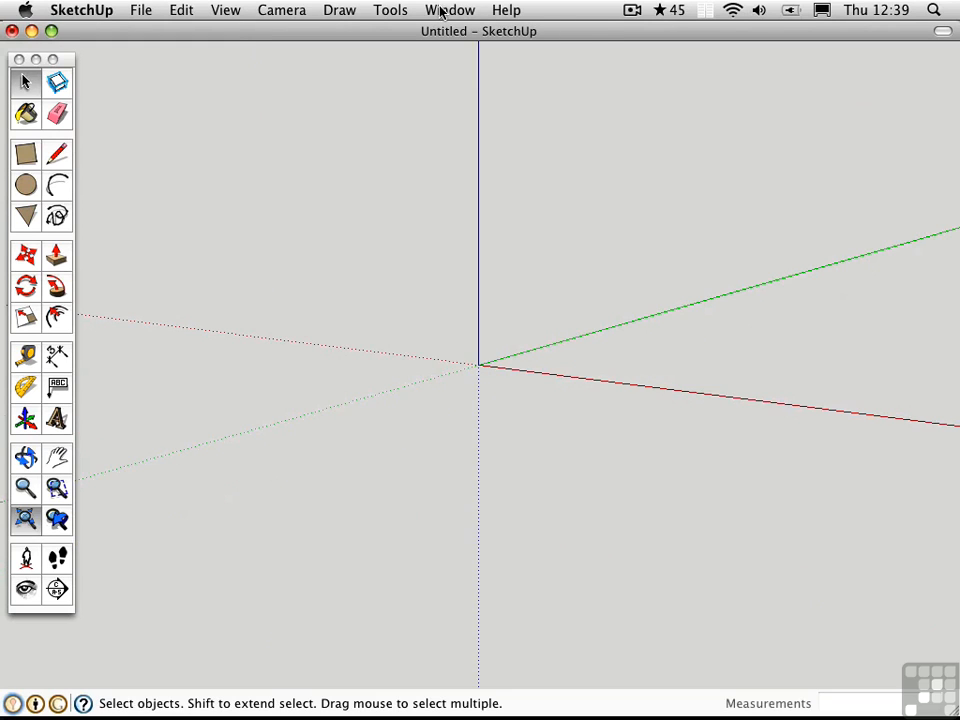
click(441, 10)
click(452, 82)
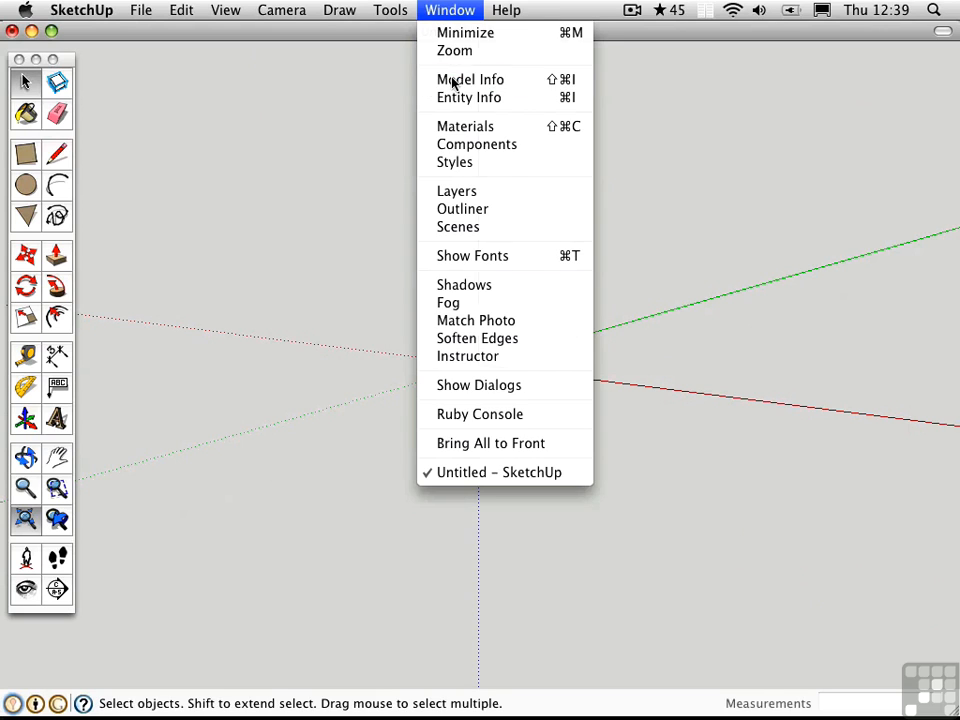
click(340, 279)
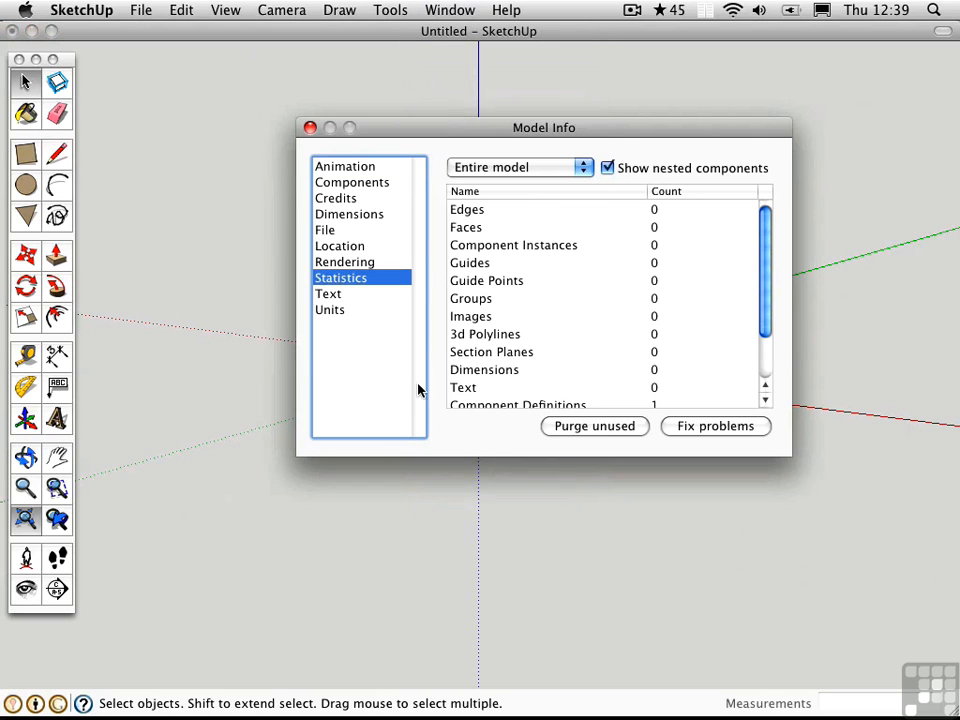
click(767, 354)
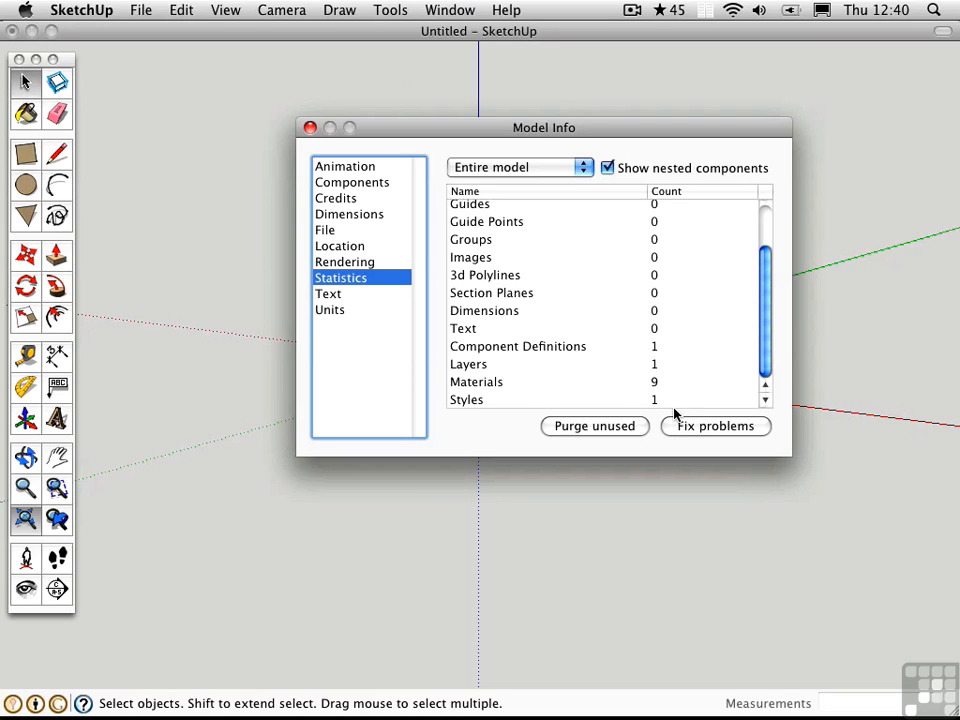
click(592, 428)
click(310, 129)
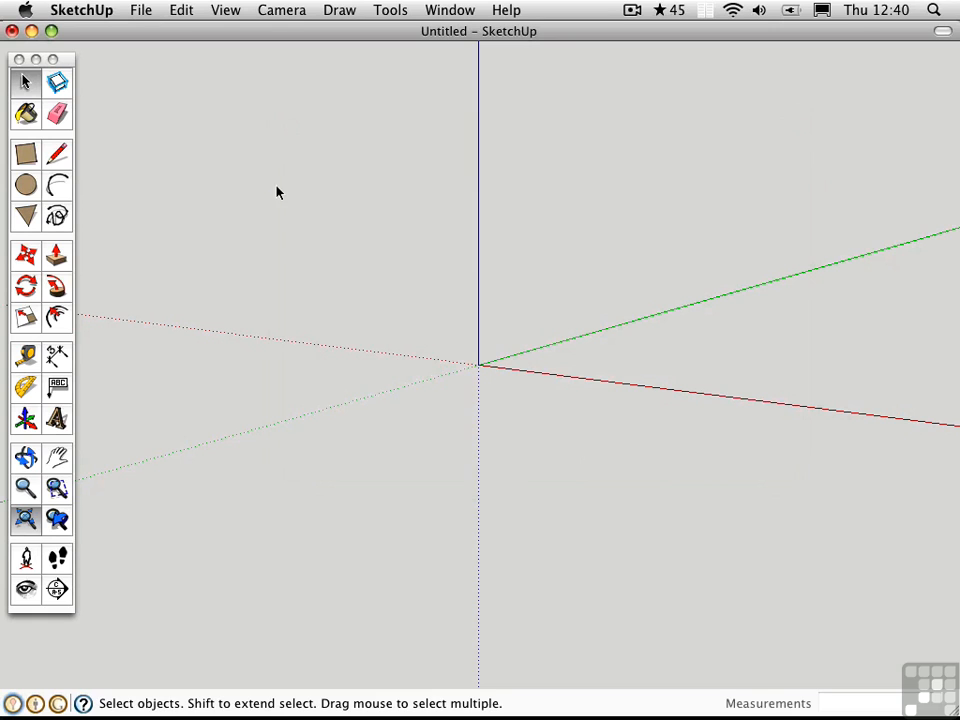
- Save the model as a template named "My Design Template" and set it as the default template
click(140, 10)
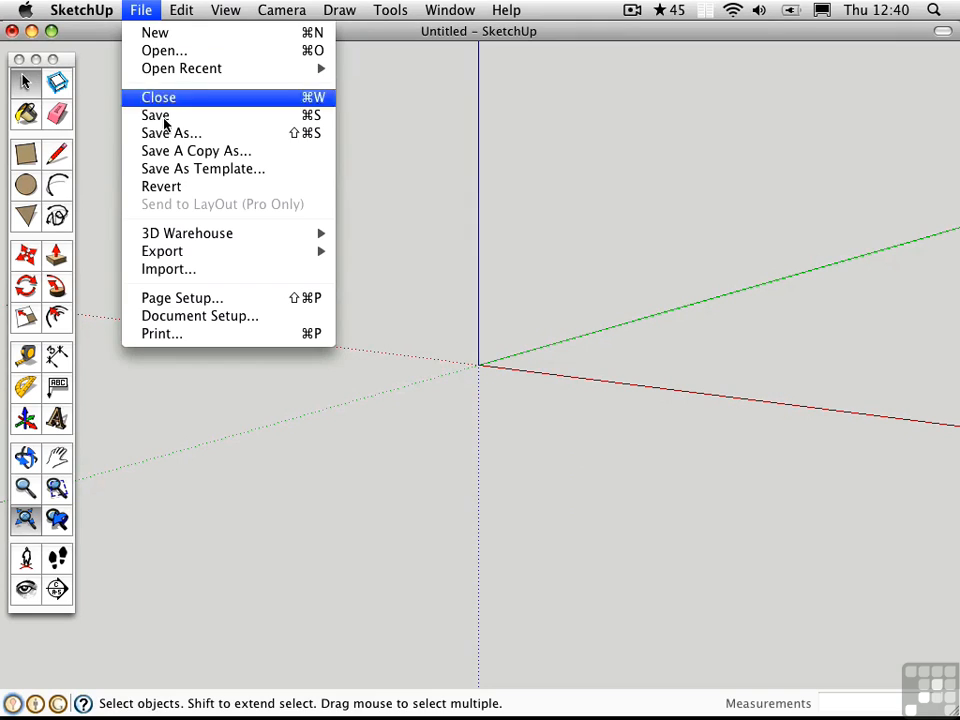
click(182, 173)
text(My Design Template)
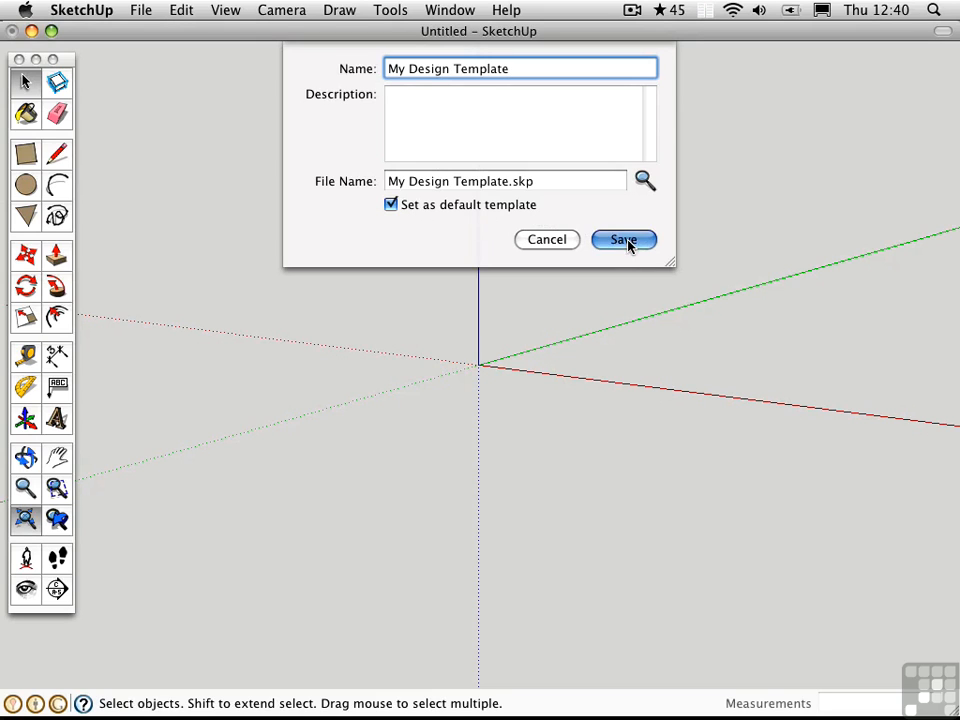
key(Return)
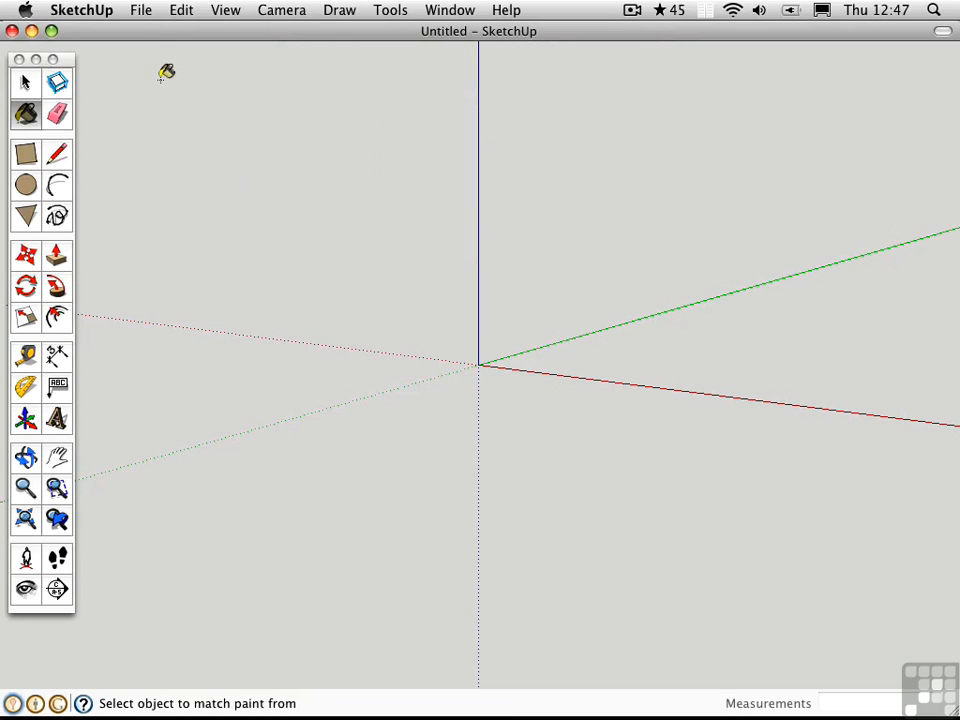
- Create a new model from the default template and shift its window to uncover the original model's window behind it
click(139, 11)
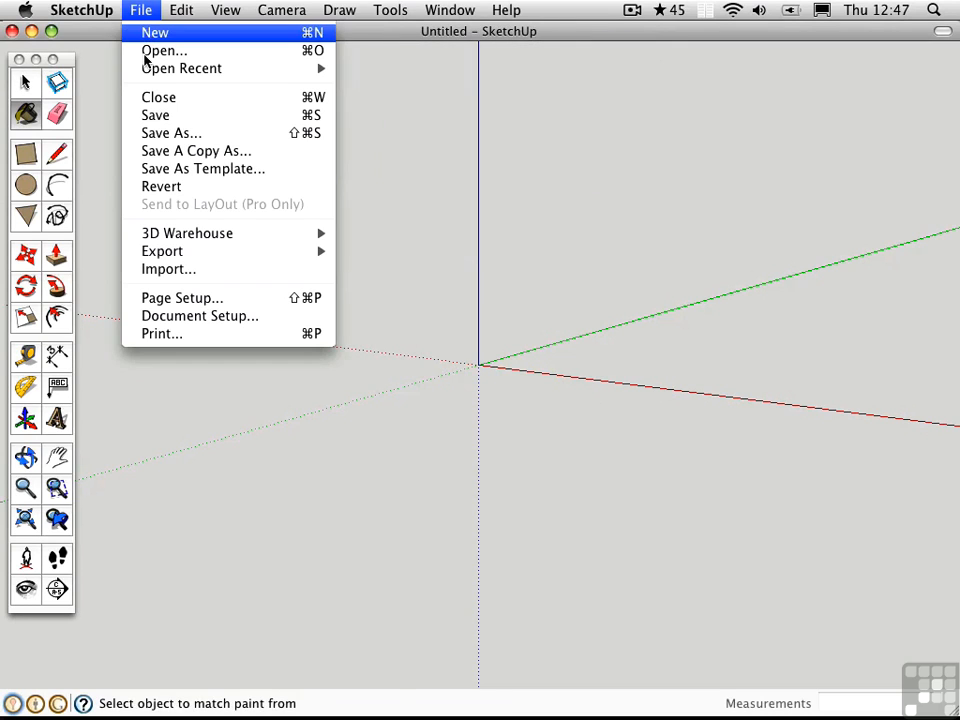
click(147, 33)
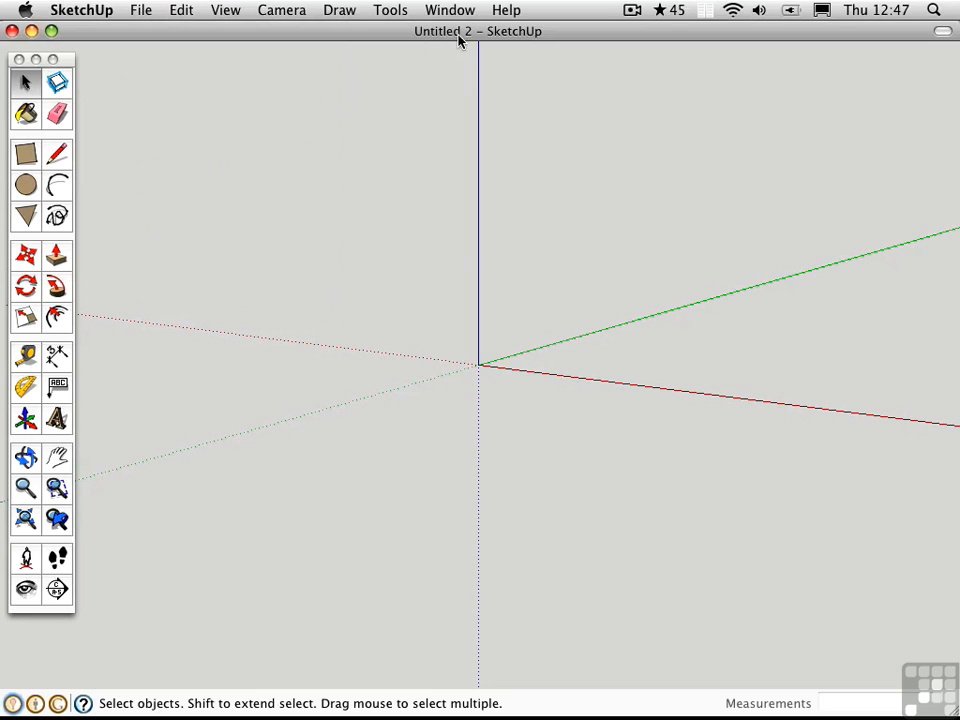
drag(396, 32, 415, 61)
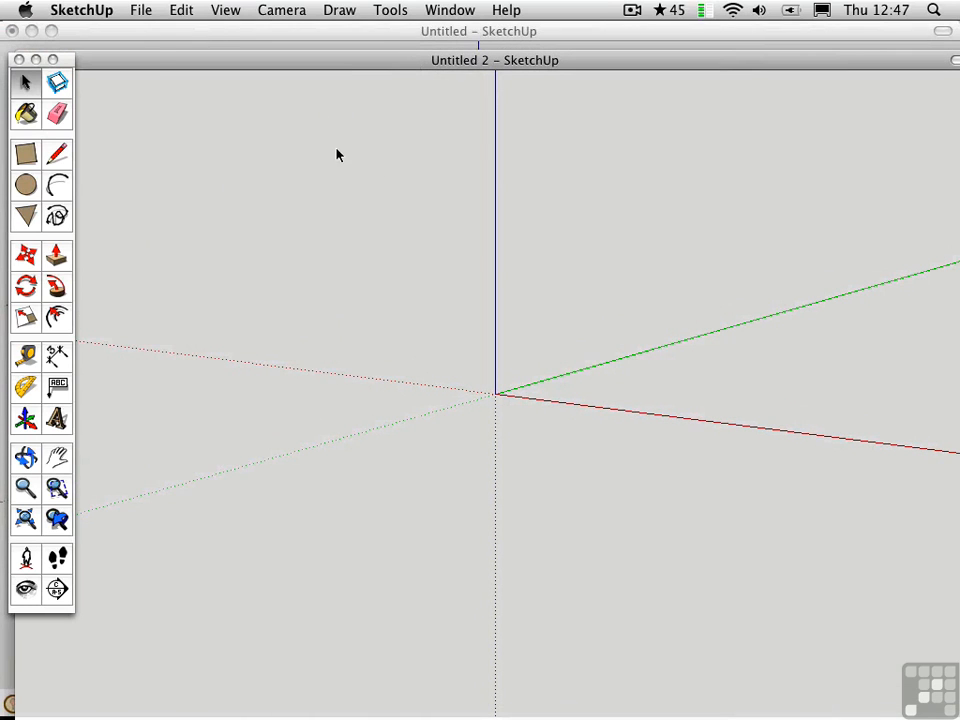
- Check which default template is set in the preferences and in the welcome window
click(86, 11)
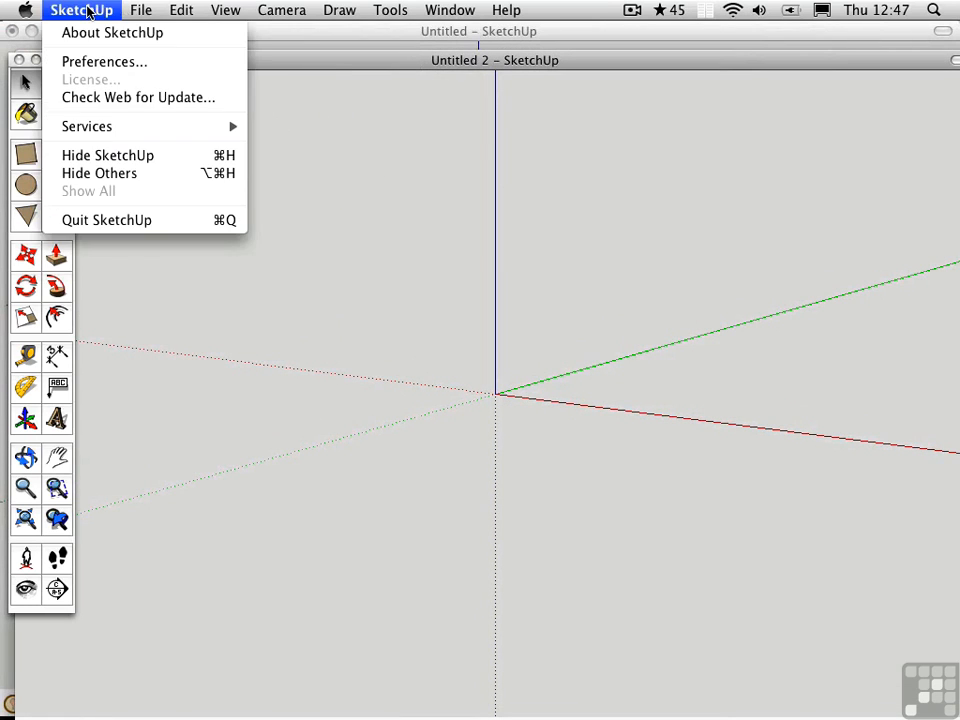
click(100, 64)
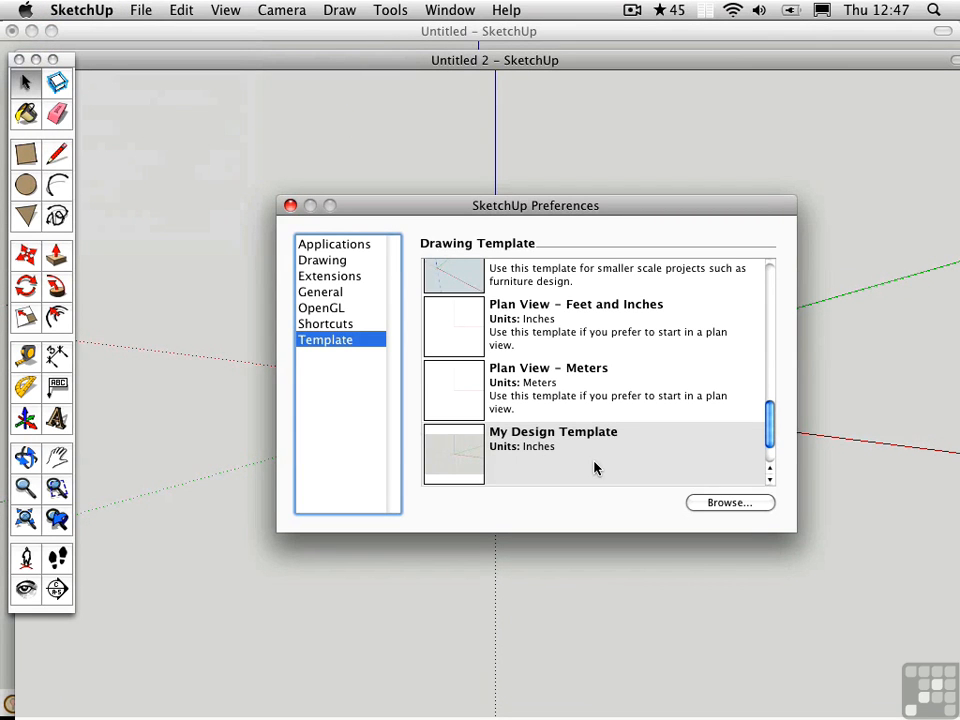
click(290, 205)
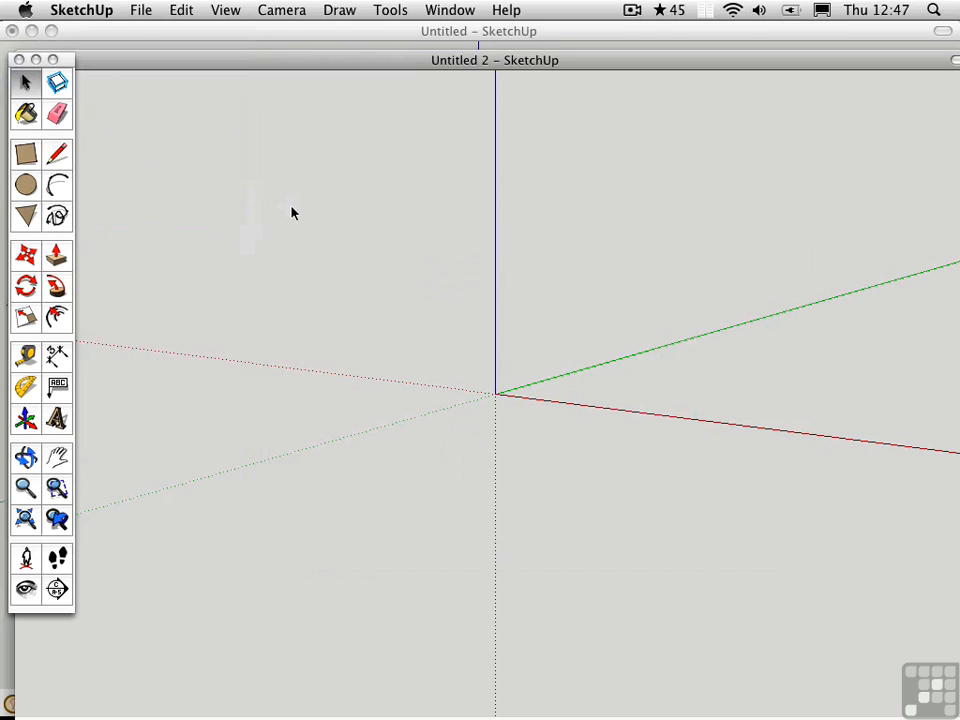
click(503, 10)
click(541, 62)
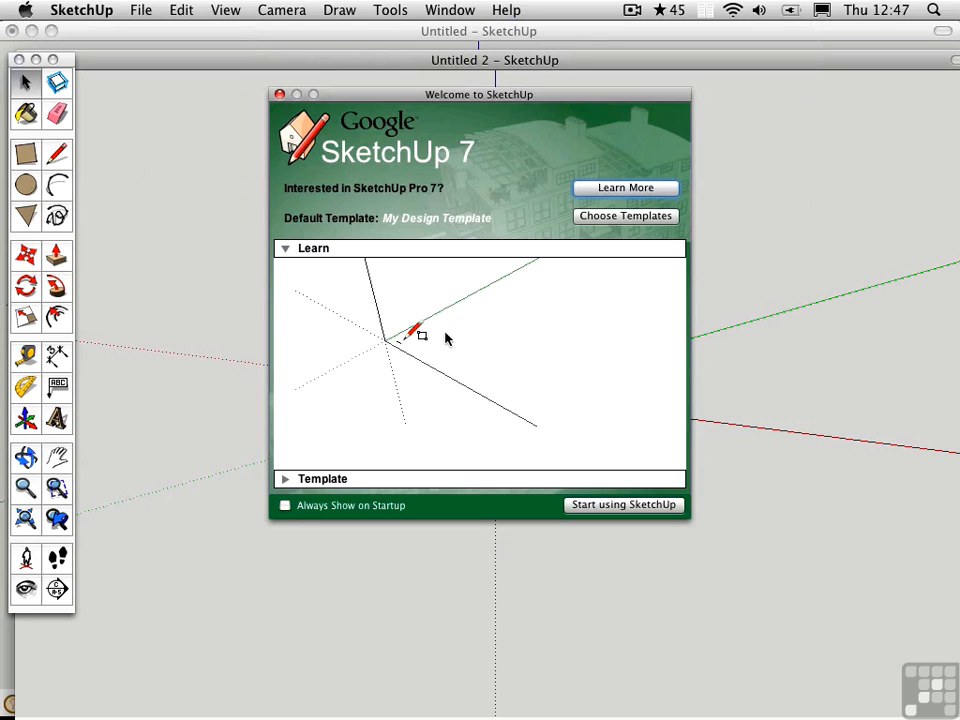
click(285, 249)
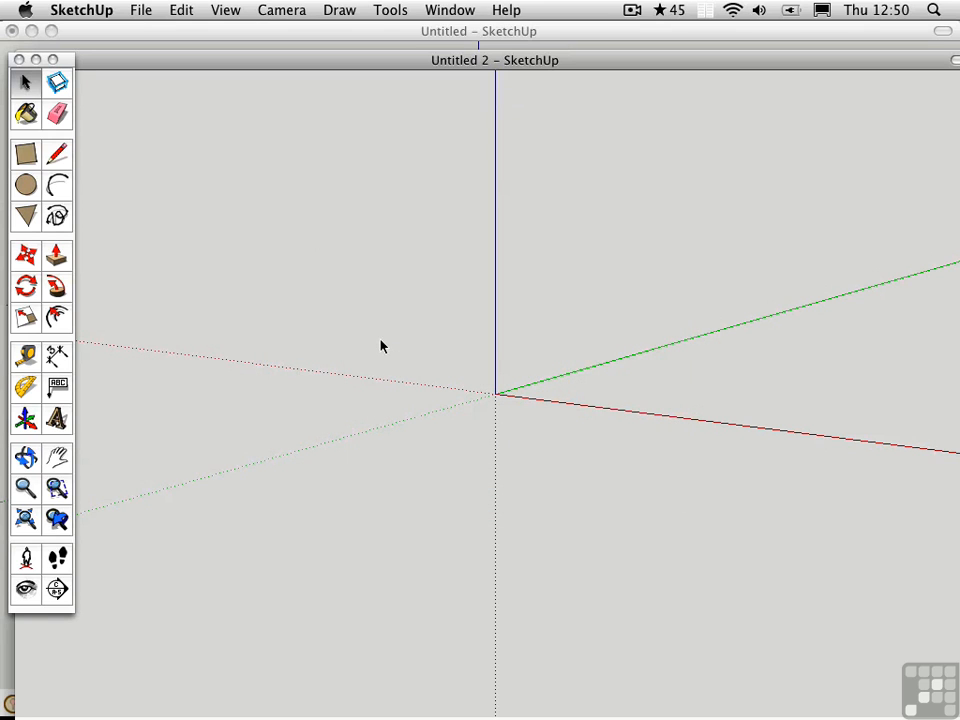
- Review the new model's units, components, credits and geographic location settings in Model Info
key(shift+super+i)
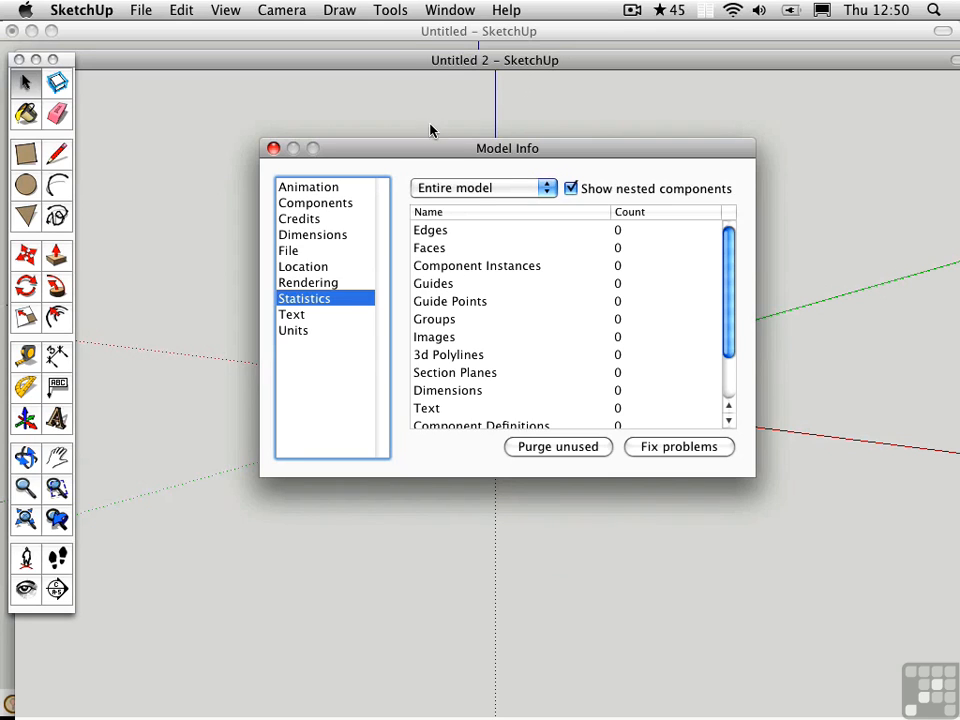
click(294, 332)
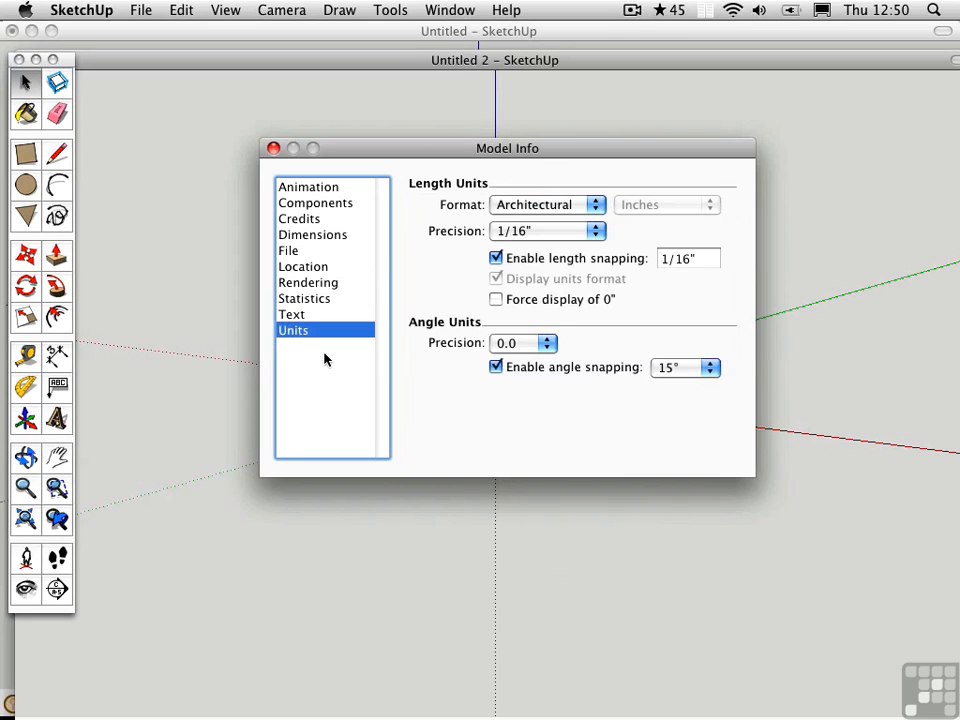
click(318, 205)
click(312, 221)
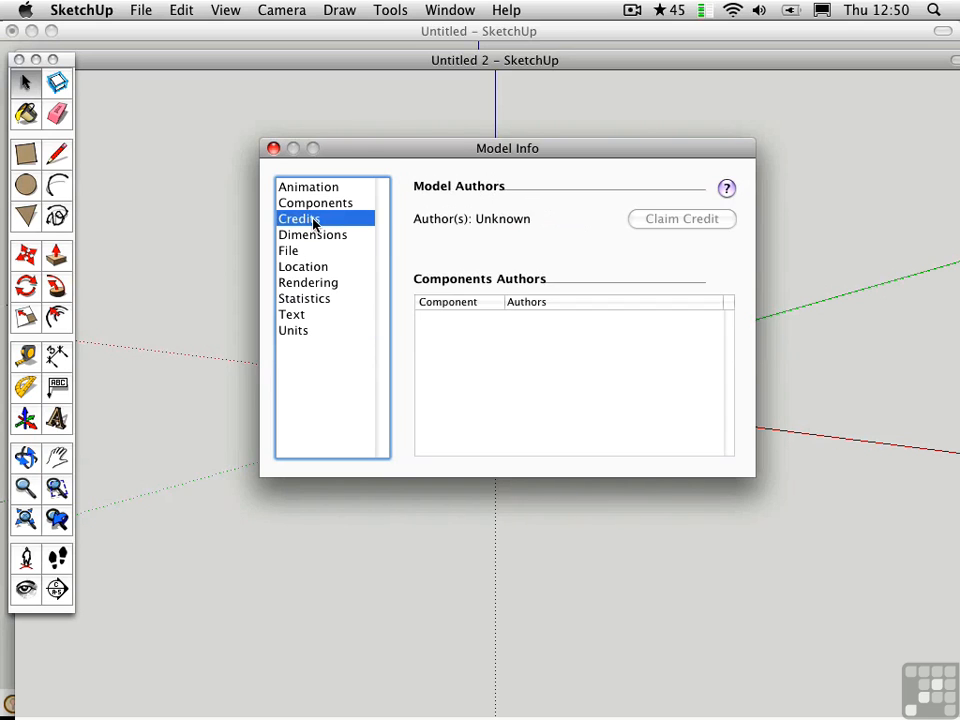
click(298, 268)
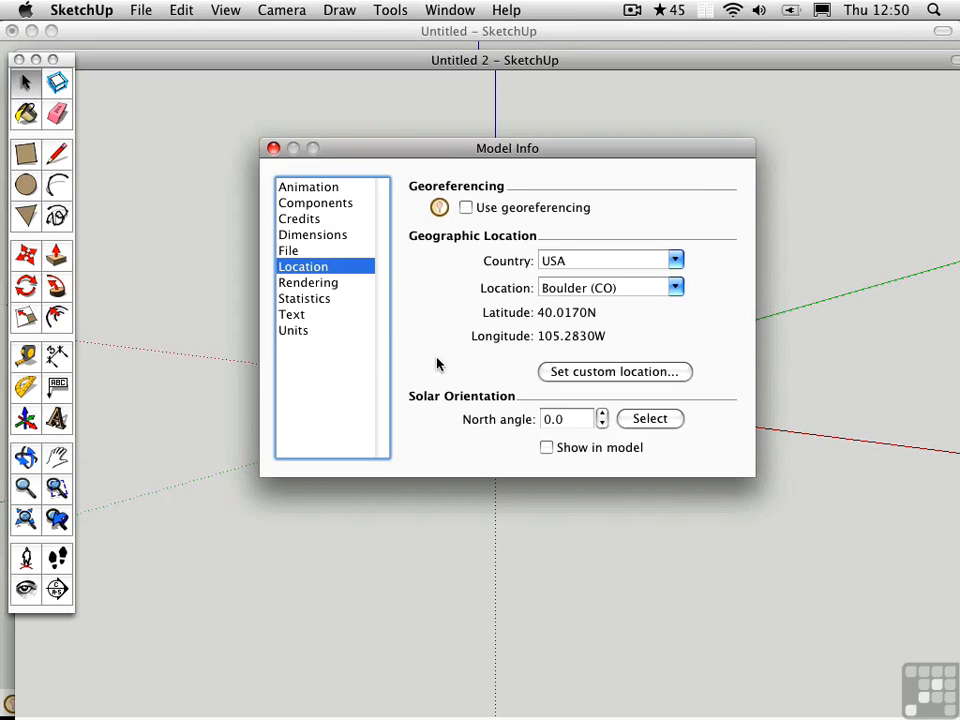